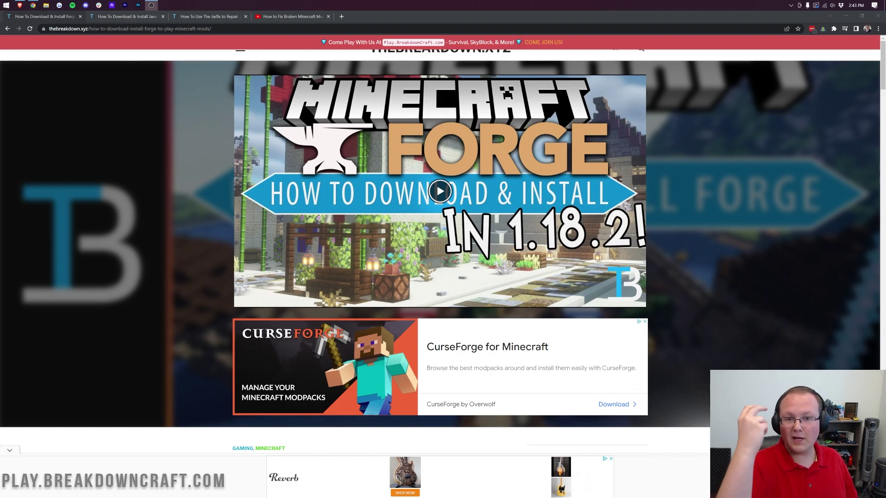
# Open the Minecraft Forge downloads page from the Forge installation article and check which Minecraft version it offers.
pyautogui.scroll(-7, 443, 249)
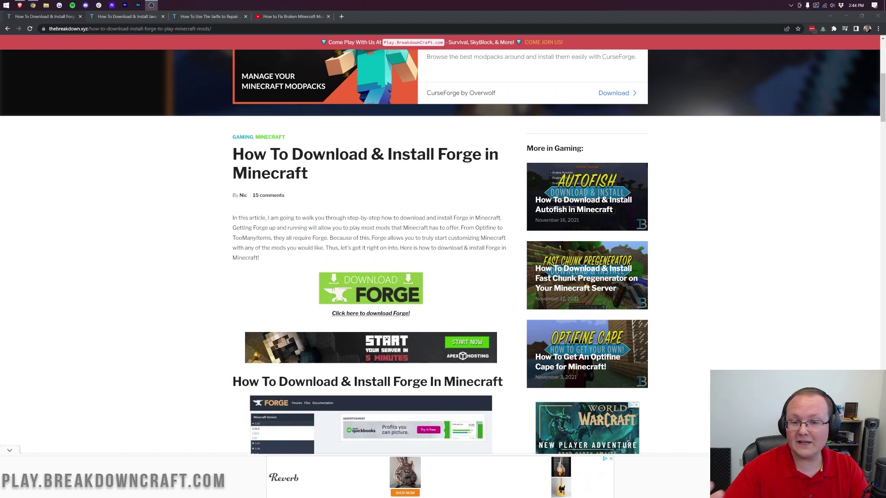
pyautogui.scroll(-2, 407, 172)
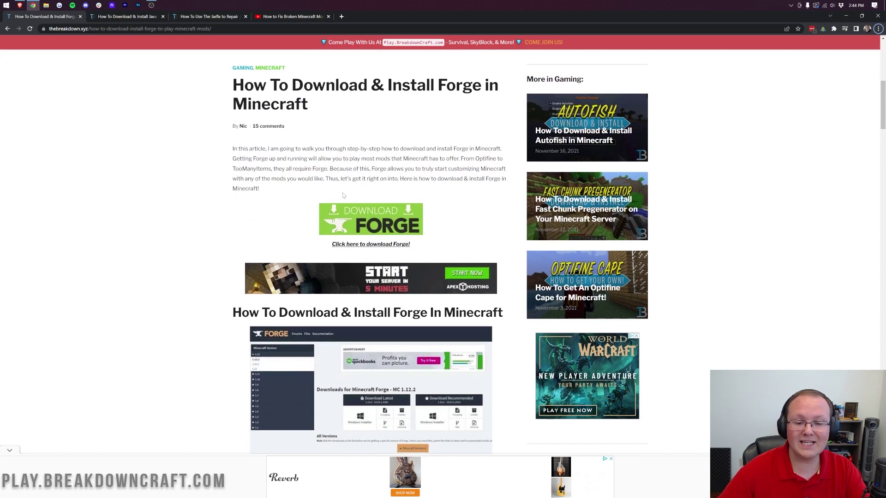
pyautogui.click(349, 215)
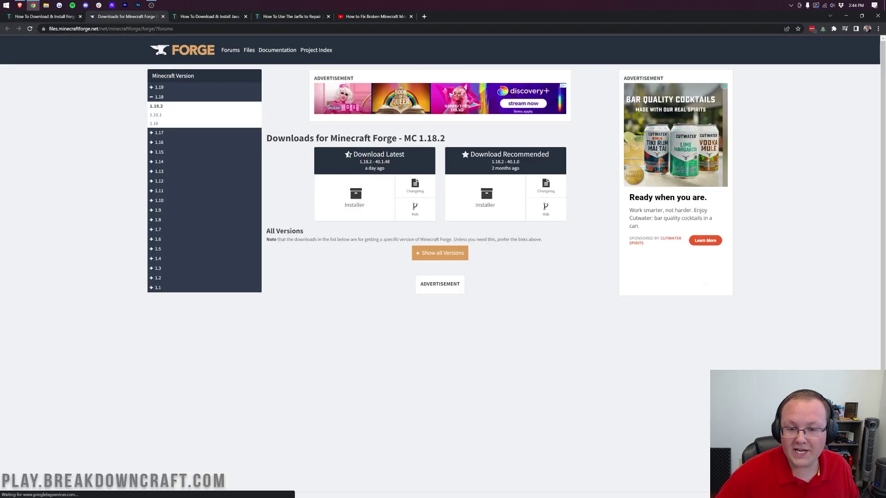
pyautogui.moveTo(404, 138); pyautogui.dragTo(445, 138)
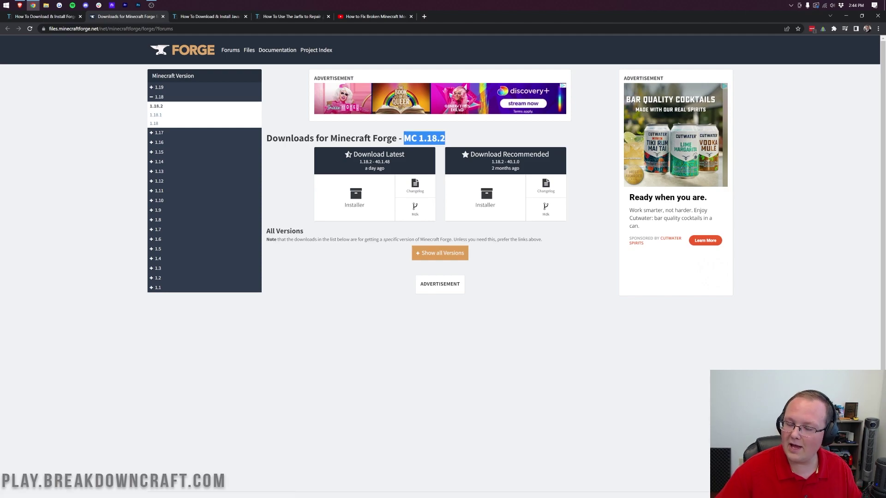
pyautogui.click(436, 143)
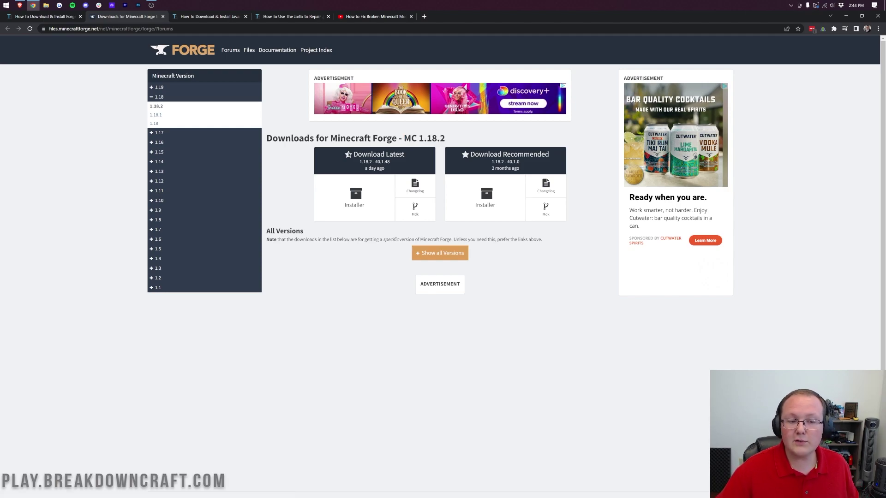
# Choose Minecraft version 1.19 and download its latest Forge installer, skipping the advertisement page.
pyautogui.click(156, 90)
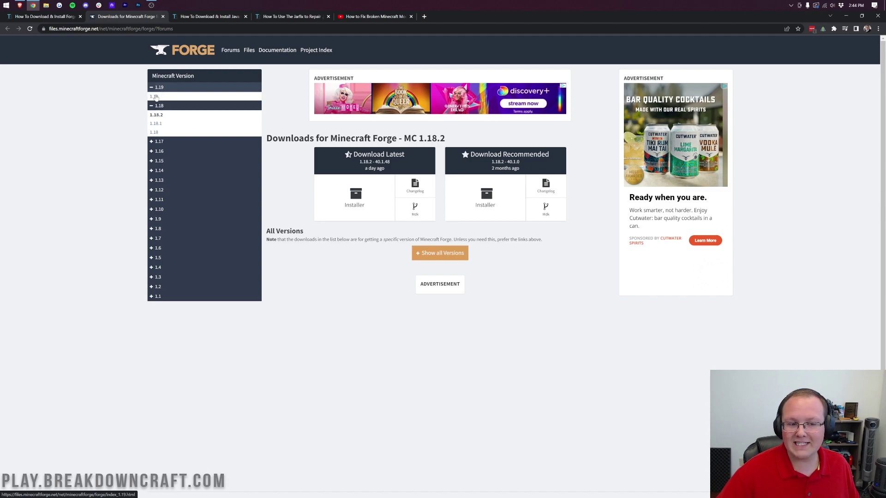
pyautogui.click(155, 97)
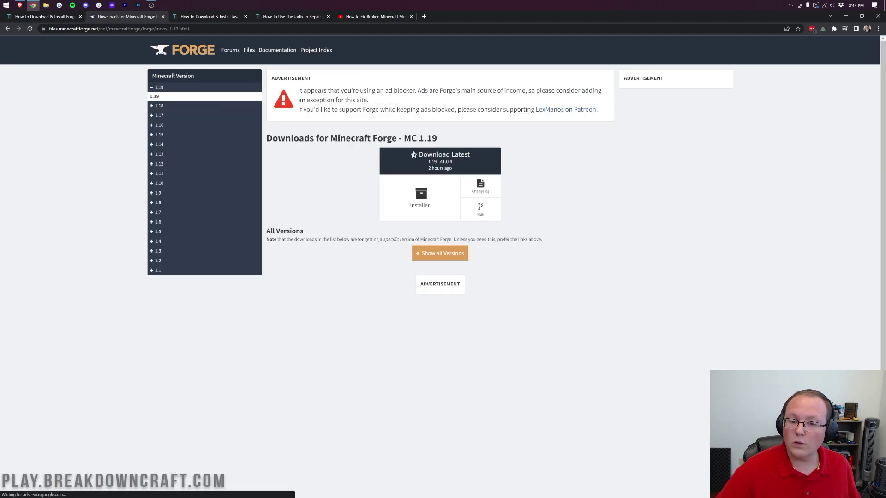
pyautogui.moveTo(404, 138); pyautogui.dragTo(436, 138)
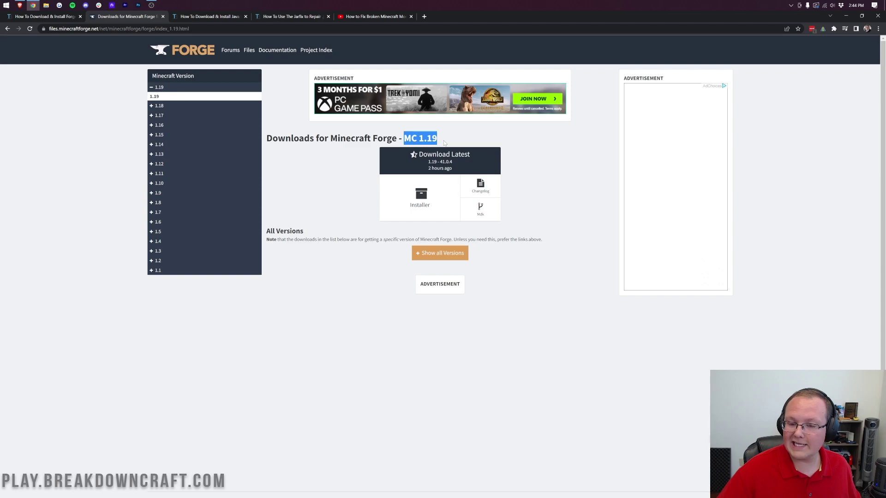
pyautogui.click(436, 140)
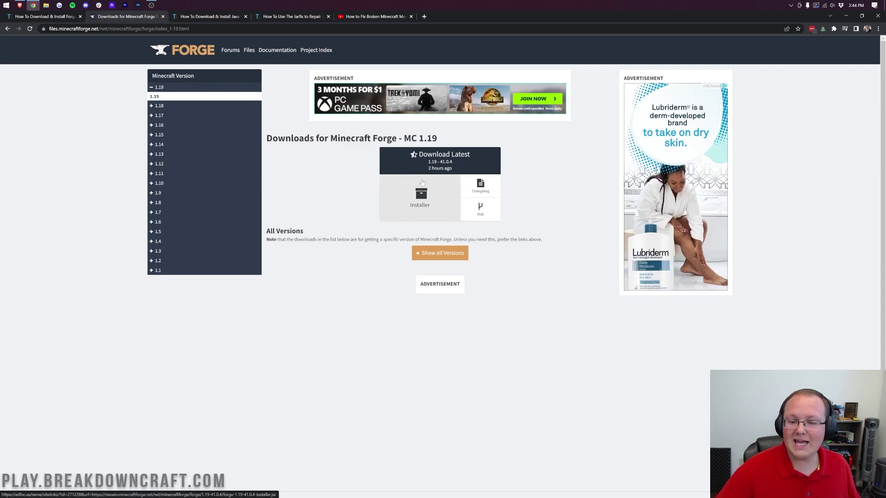
pyautogui.click(418, 199)
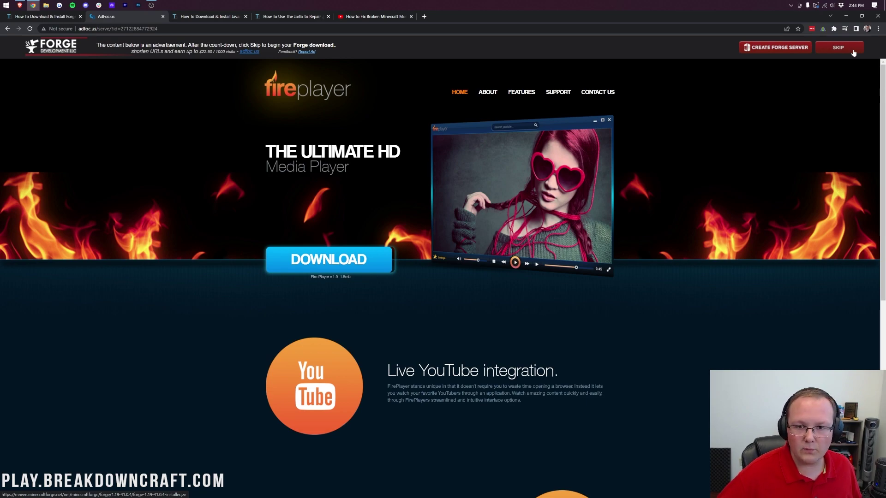
pyautogui.click(853, 53)
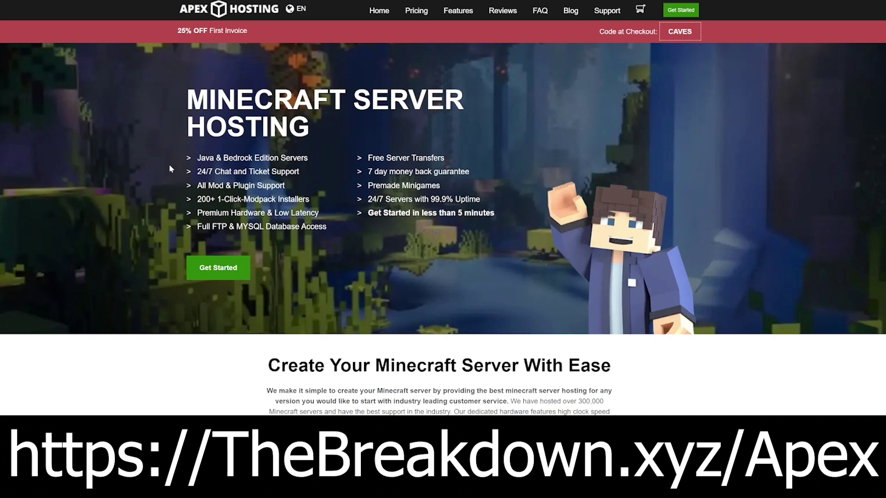
# Review the Apex Hosting page's server features, covering hardware and latency, setup time, DDoS protection and live chat support.
pyautogui.moveTo(197, 177); pyautogui.dragTo(318, 213)
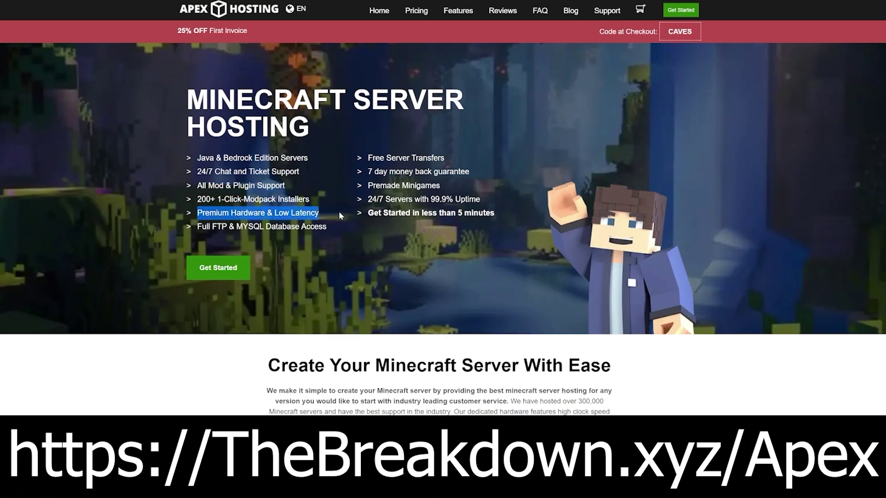
pyautogui.moveTo(368, 212); pyautogui.dragTo(494, 212)
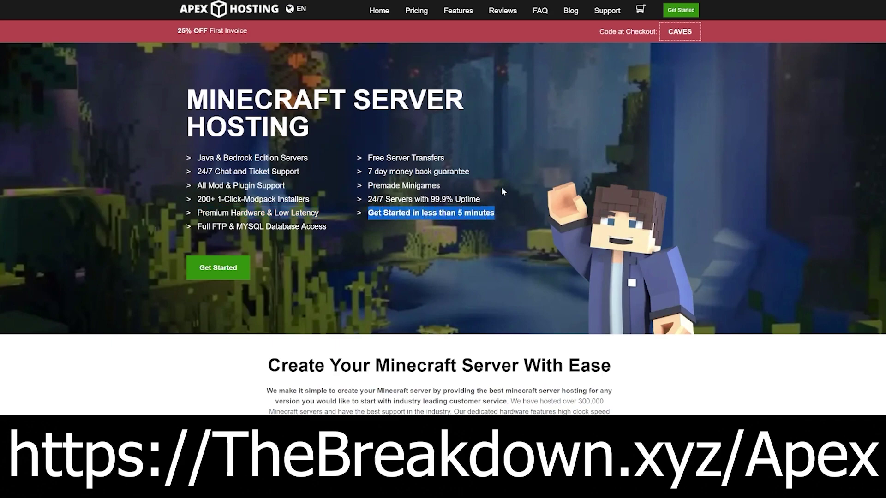
pyautogui.scroll(-6, 510, 194)
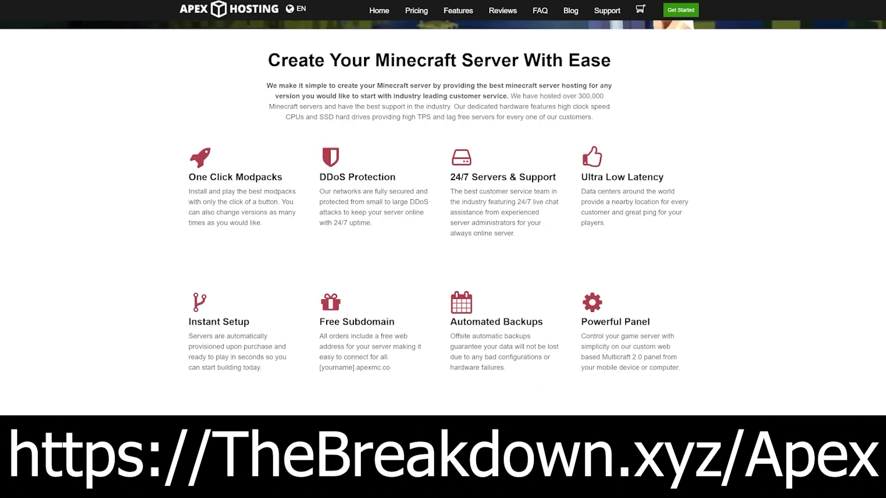
pyautogui.moveTo(319, 201); pyautogui.dragTo(342, 212)
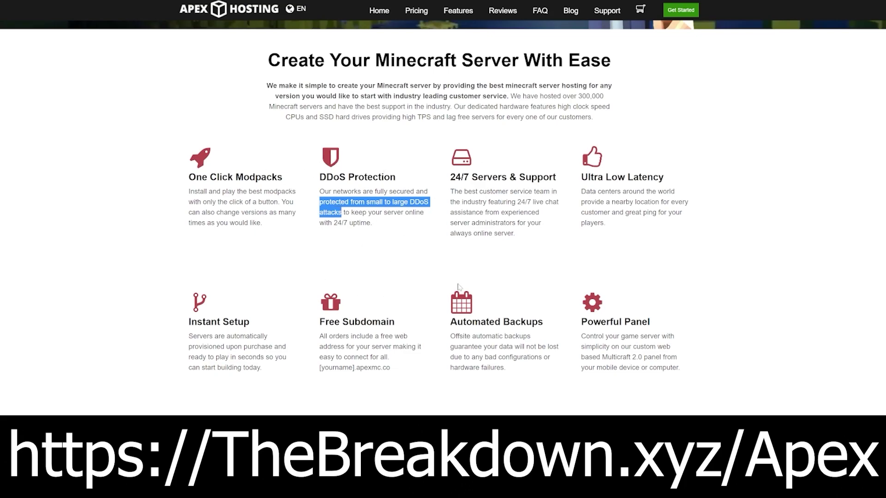
pyautogui.click(529, 266)
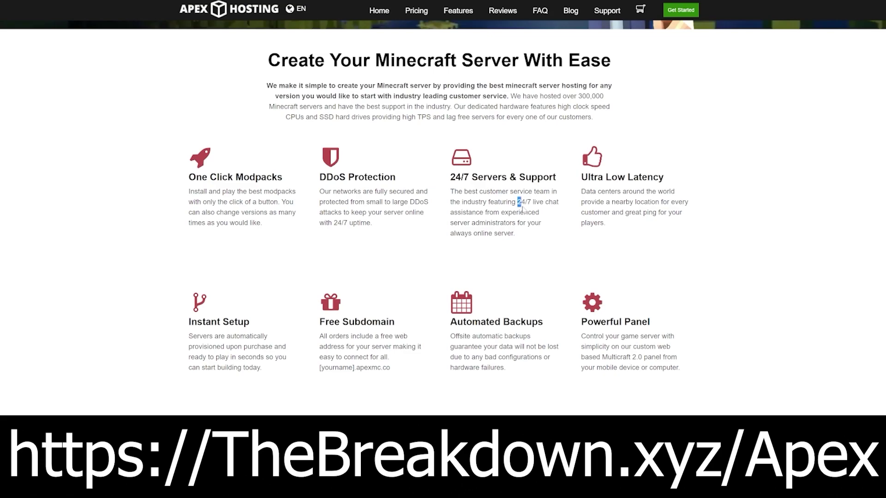
pyautogui.moveTo(517, 201); pyautogui.dragTo(484, 213)
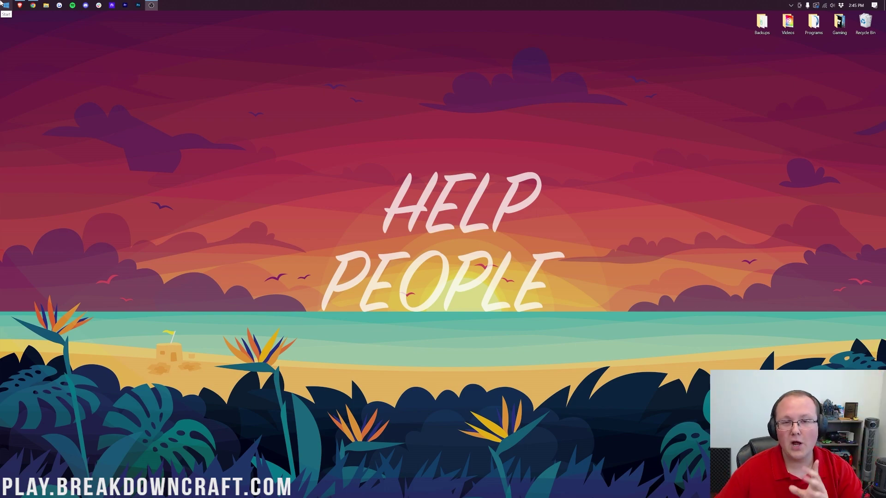
# Open the Downloads folder, move the forge-1.19-41.0.4 installer .jar onto the desktop and close the folder.
pyautogui.click(2, 3)
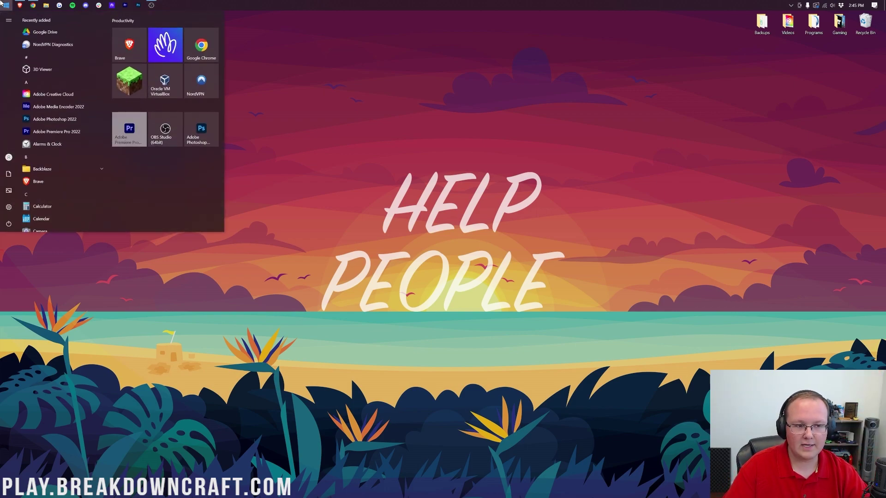
pyautogui.write('downloads')
pyautogui.click(57, 62)
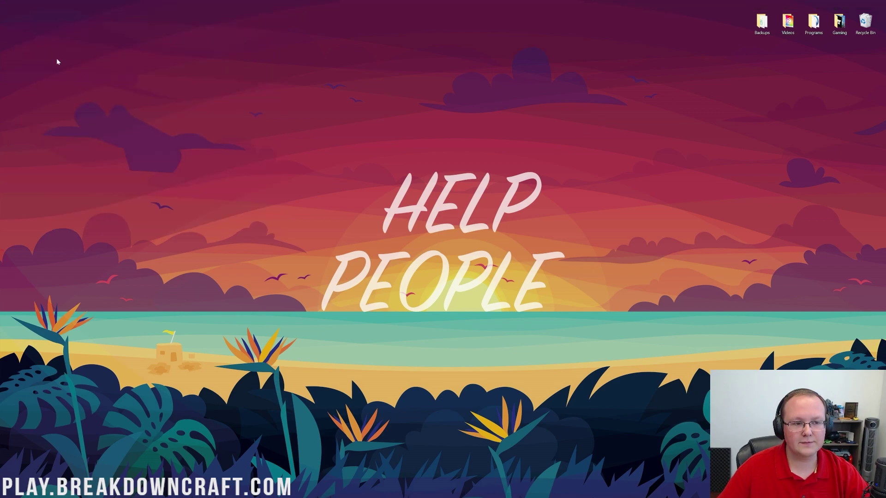
pyautogui.click(391, 184)
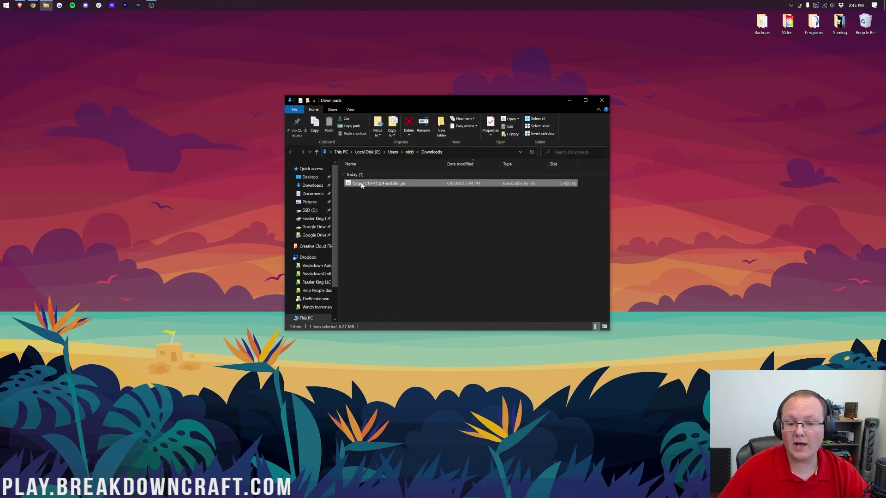
pyautogui.moveTo(369, 186); pyautogui.dragTo(401, 65)
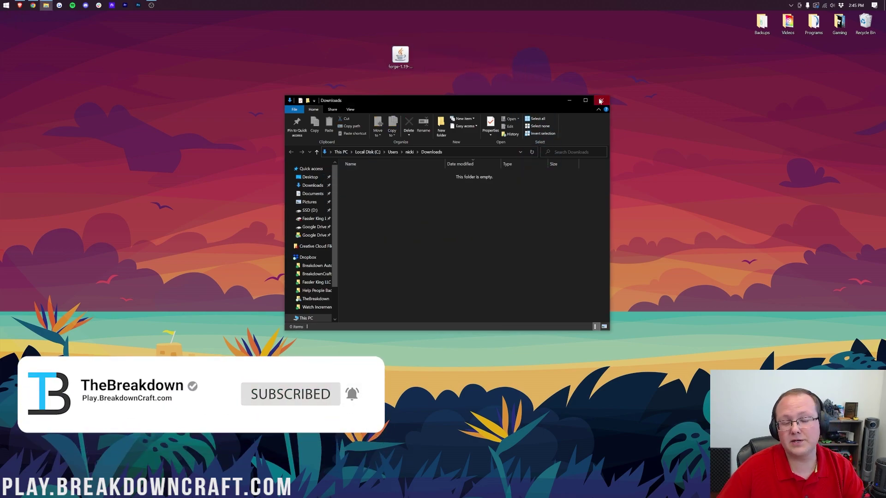
pyautogui.click(600, 101)
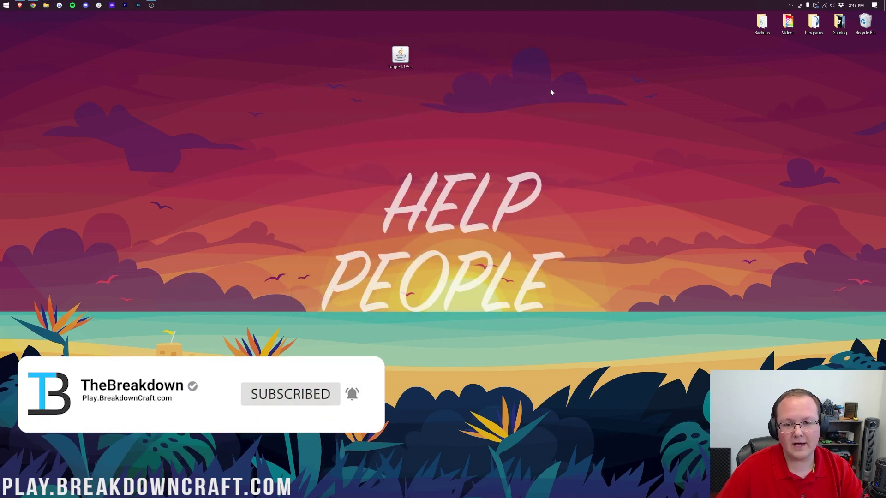
pyautogui.rightClick(399, 59)
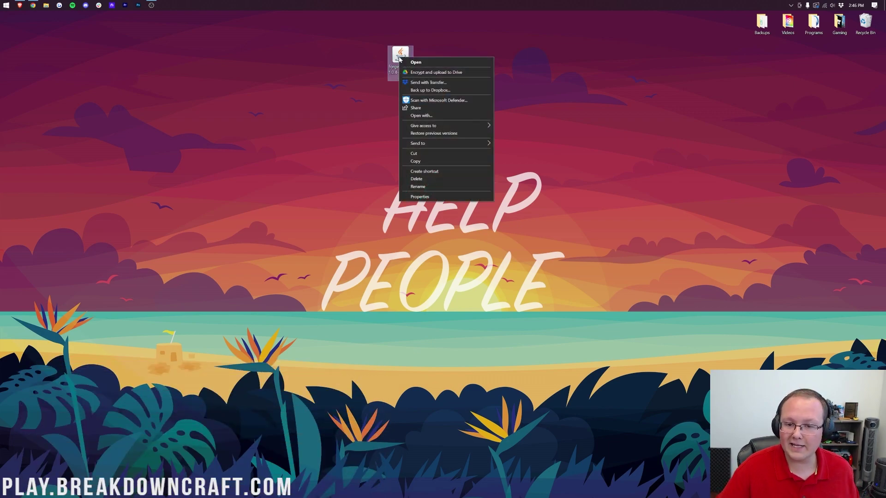
pyautogui.click(427, 116)
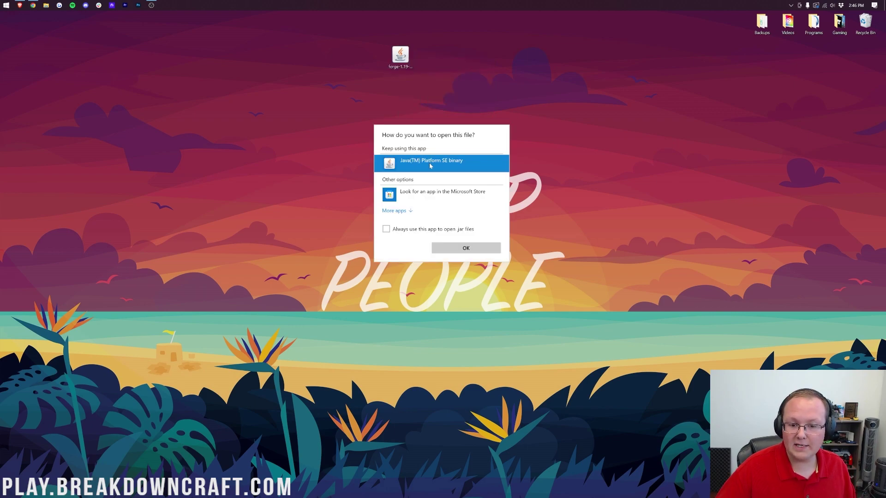
pyautogui.click(466, 247)
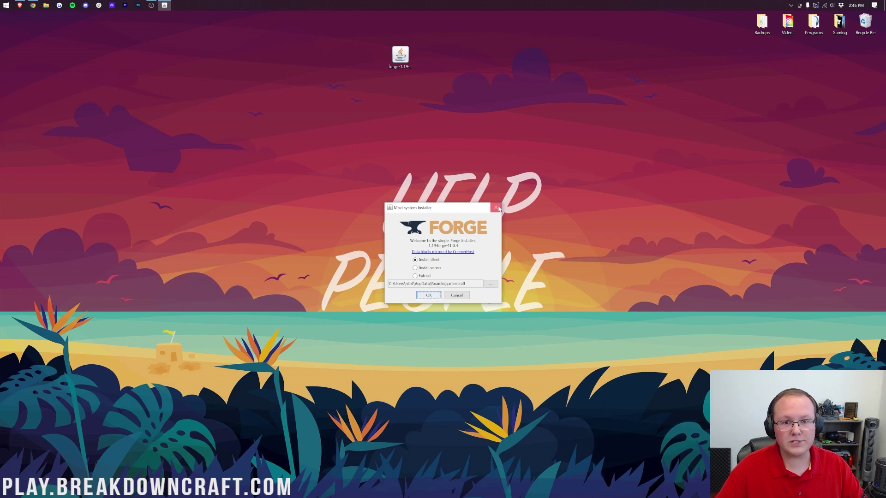
pyautogui.click(495, 207)
# Switch to Chrome and review the articles on installing Java and repairing .jar files with Jarfix, then minimize the browser.
pyautogui.click(33, 5)
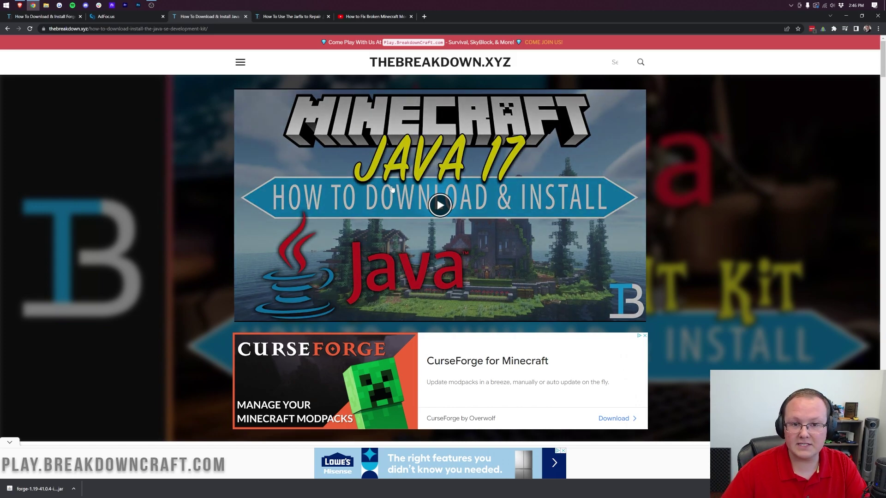
pyautogui.scroll(-15, 391, 189)
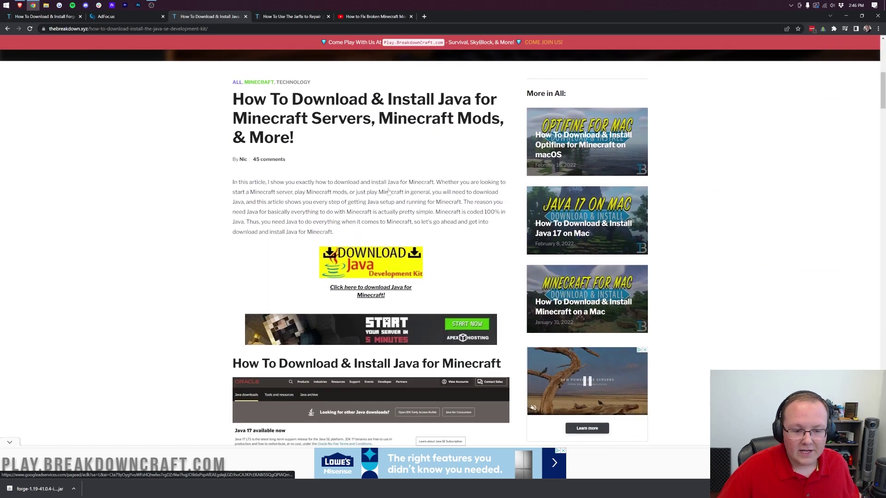
pyautogui.scroll(-8, 386, 193)
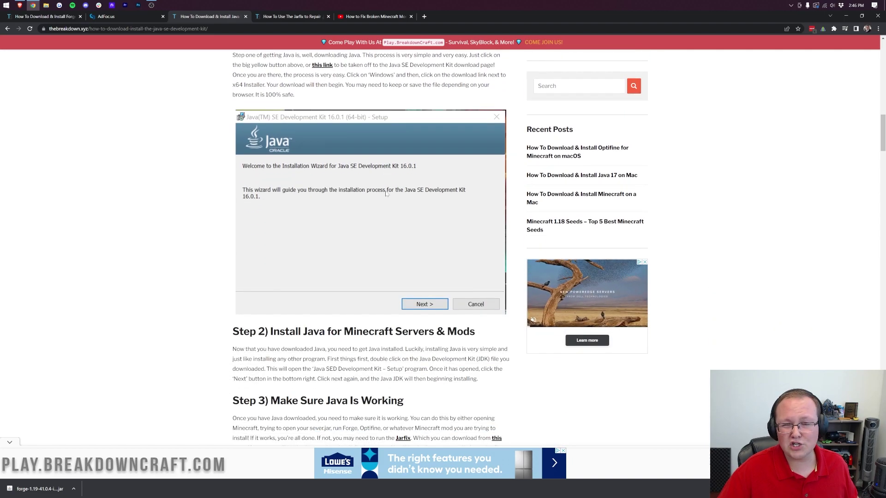
pyautogui.click(305, 17)
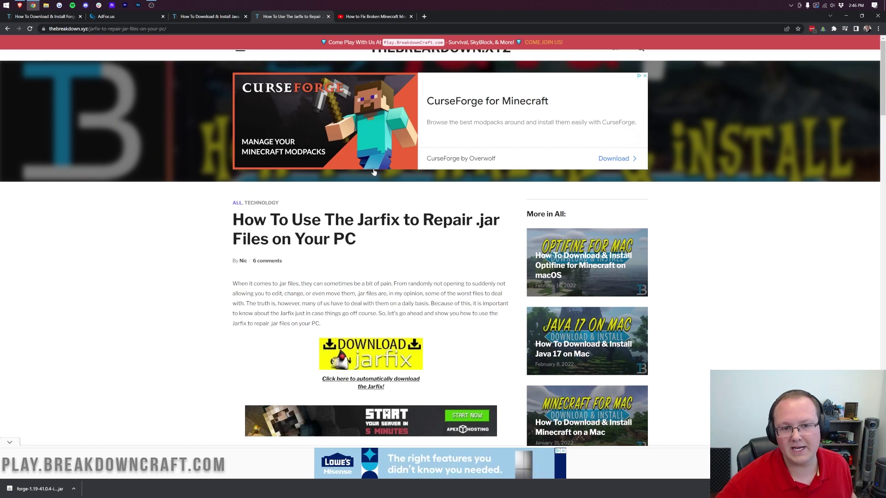
pyautogui.click(846, 16)
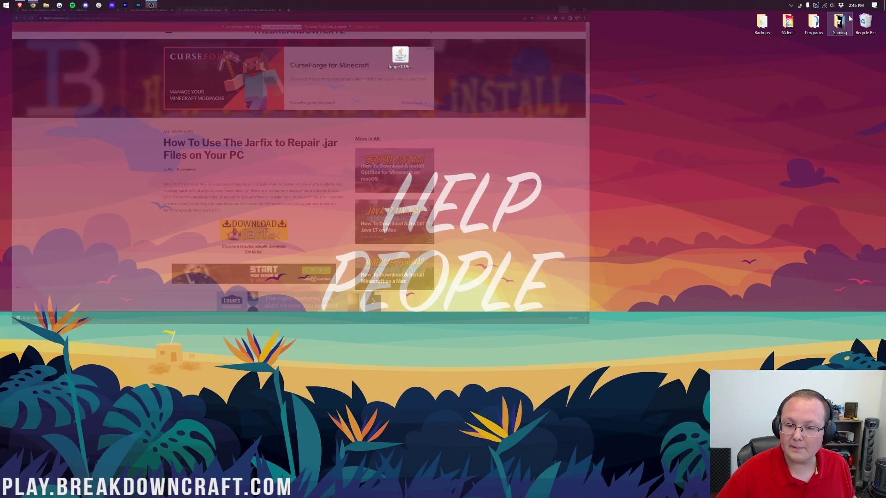
# Open the Forge installer on the desktop with Java(TM) Platform SE binary, always using that app for .jar files.
pyautogui.rightClick(400, 60)
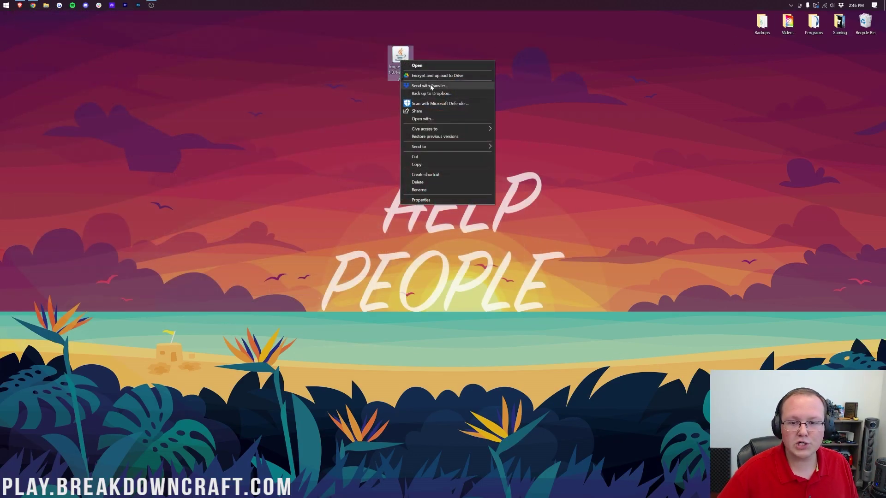
pyautogui.click(433, 119)
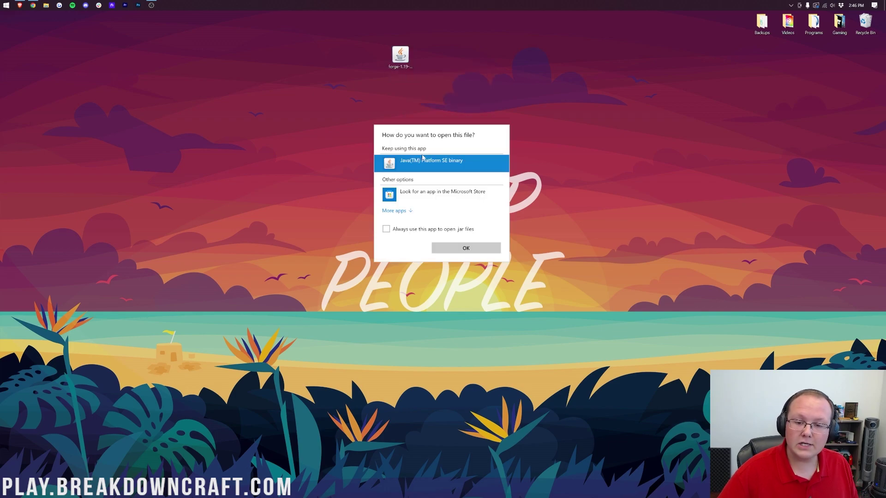
pyautogui.click(387, 229)
pyautogui.click(466, 248)
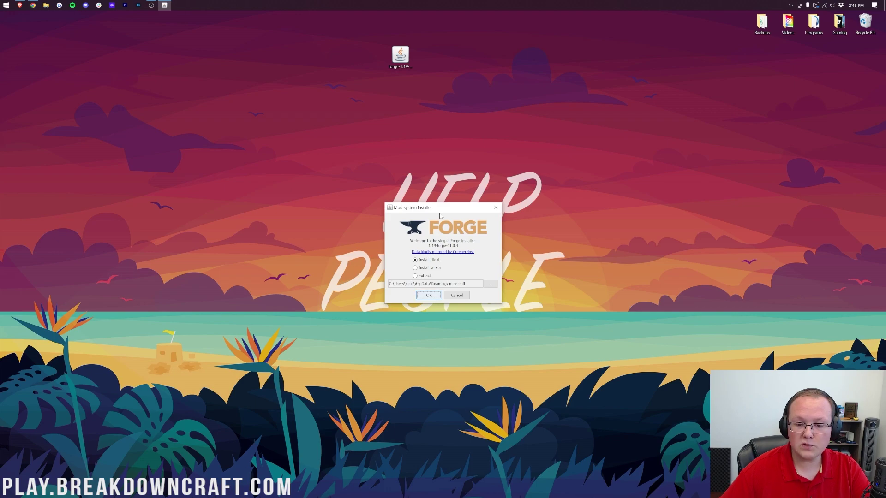
# Install the Forge client into the .minecraft folder and move the installer file from the desktop to the Recycle Bin.
pyautogui.click(428, 296)
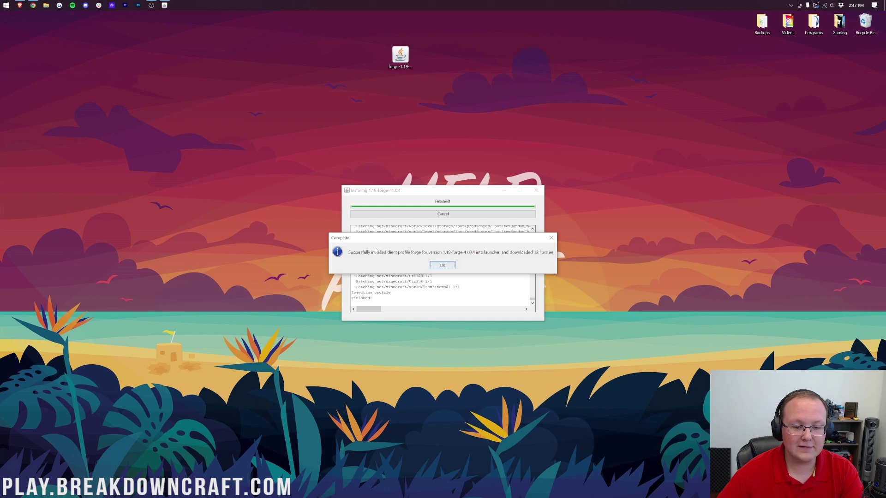
pyautogui.click(443, 266)
pyautogui.moveTo(400, 56); pyautogui.dragTo(871, 23)
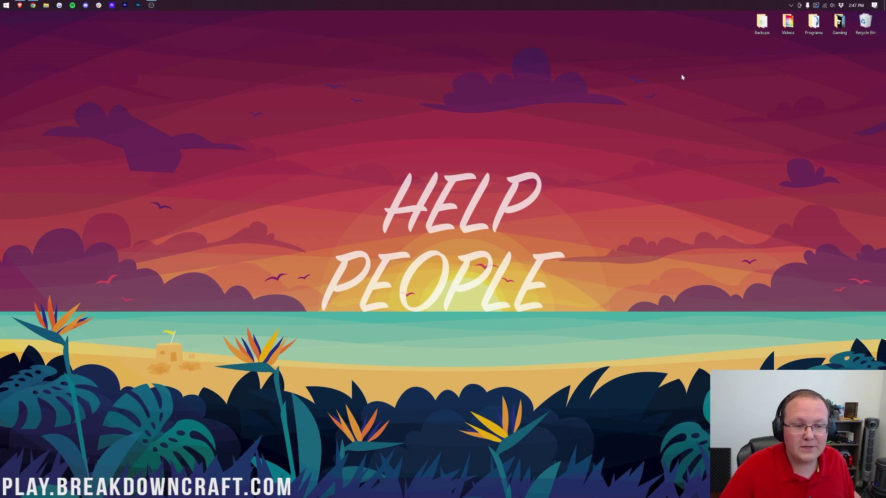
# Open the Minecraft Launcher, select the forge 1.19-forge-41.0.4 profile for Java Edition and show the list of installations.
pyautogui.click(3, 4)
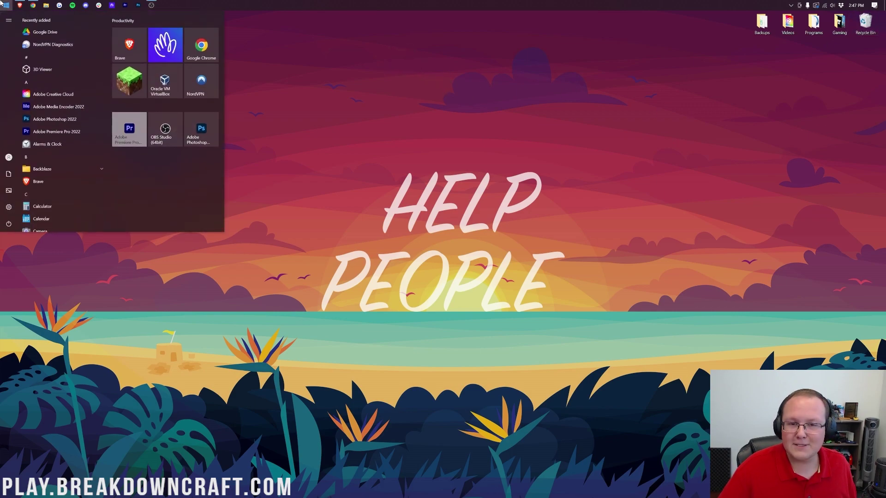
pyautogui.click(138, 90)
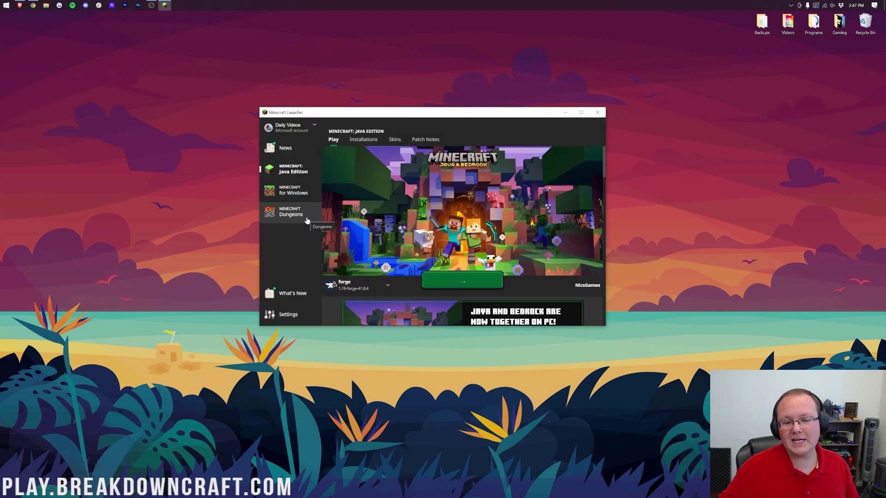
pyautogui.click(383, 287)
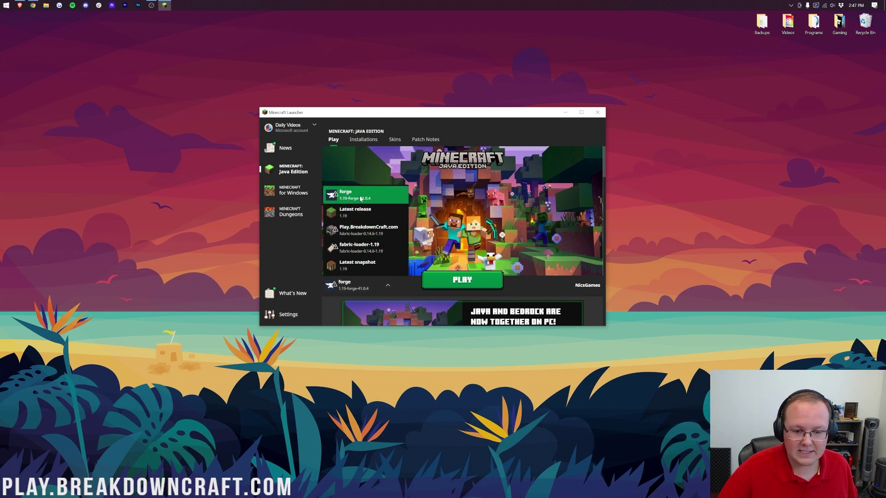
pyautogui.click(360, 198)
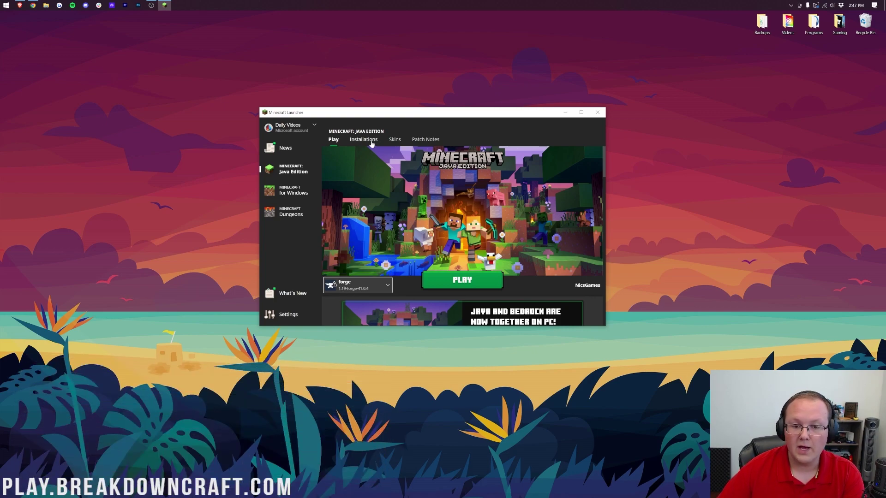
pyautogui.click(364, 143)
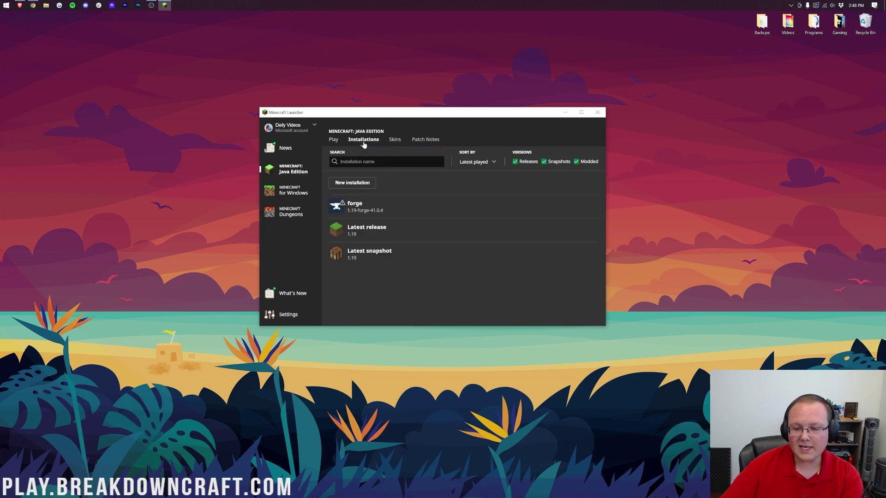
# Filter modded versions out of the installations list and show them again, and start the forge installation but cancel its launch.
pyautogui.click(577, 162)
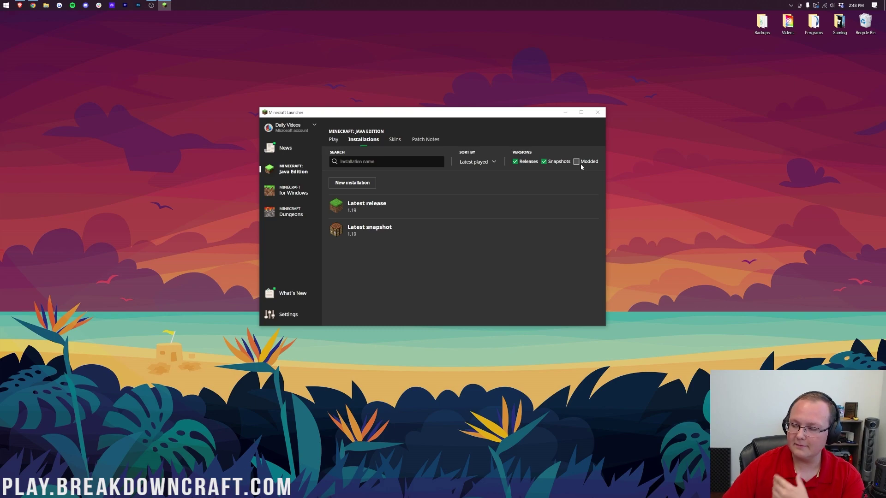
pyautogui.click(581, 164)
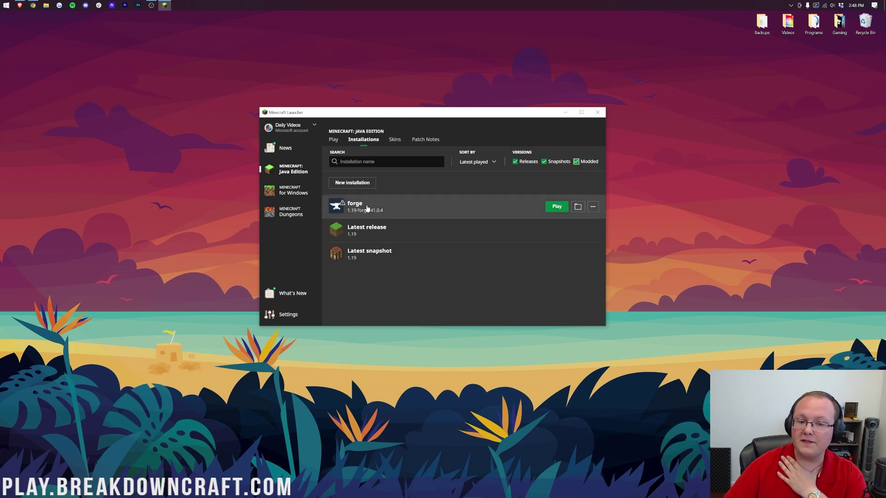
pyautogui.click(557, 207)
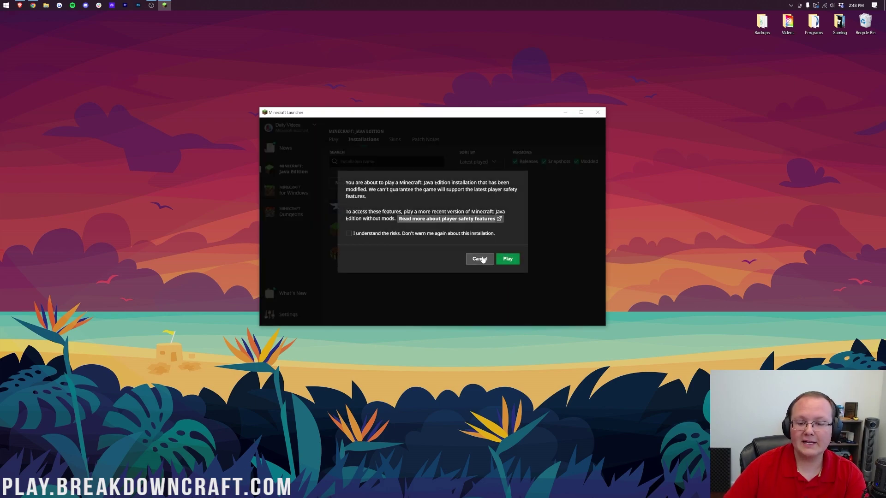
pyautogui.click(481, 258)
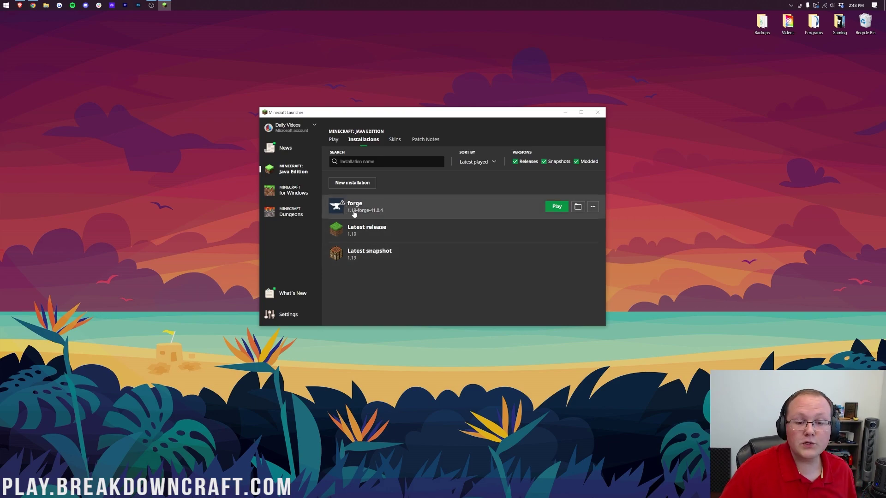
# Start a new installation named Play.BreakdownCraft.com and set its version to release 1.19-forge-41.0.4.
pyautogui.click(352, 183)
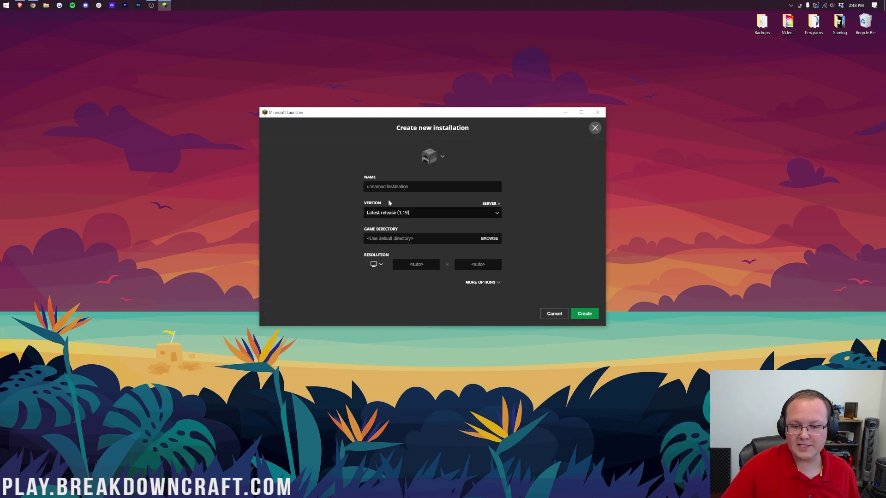
pyautogui.write('Play.BreakdownCraft.com')
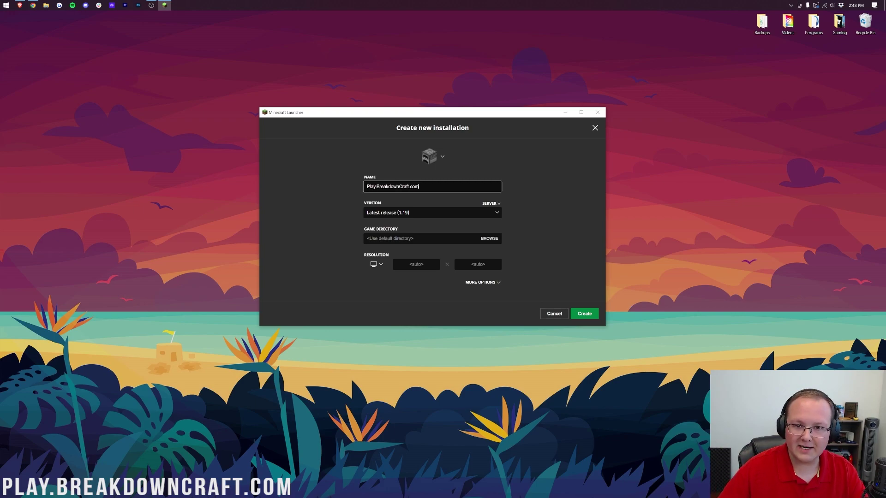
pyautogui.click(399, 213)
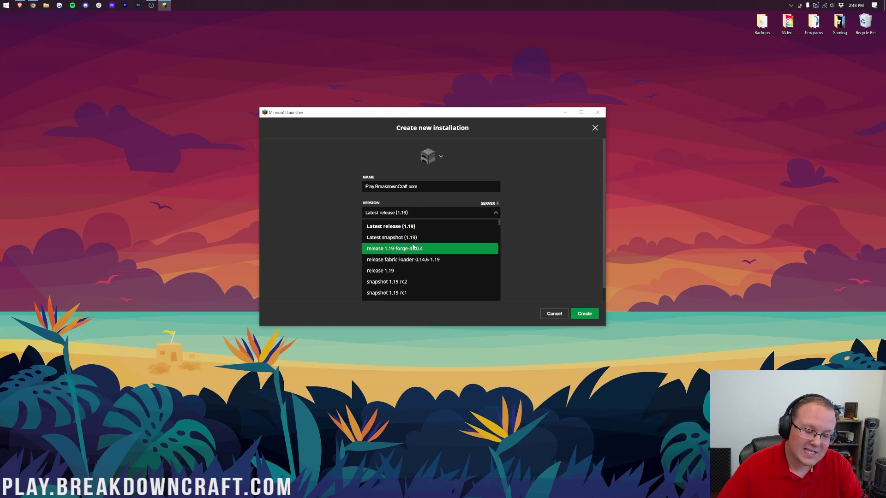
pyautogui.scroll(-3, 413, 247)
pyautogui.scroll(3, 413, 247)
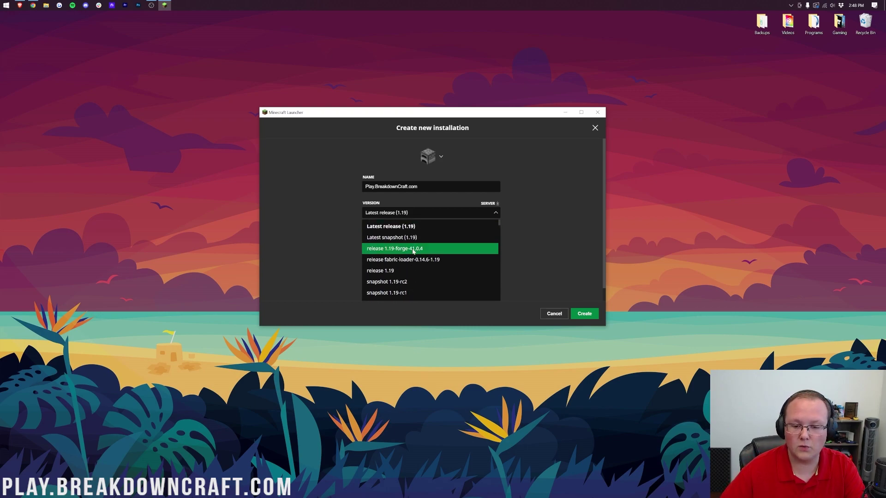
pyautogui.click(413, 249)
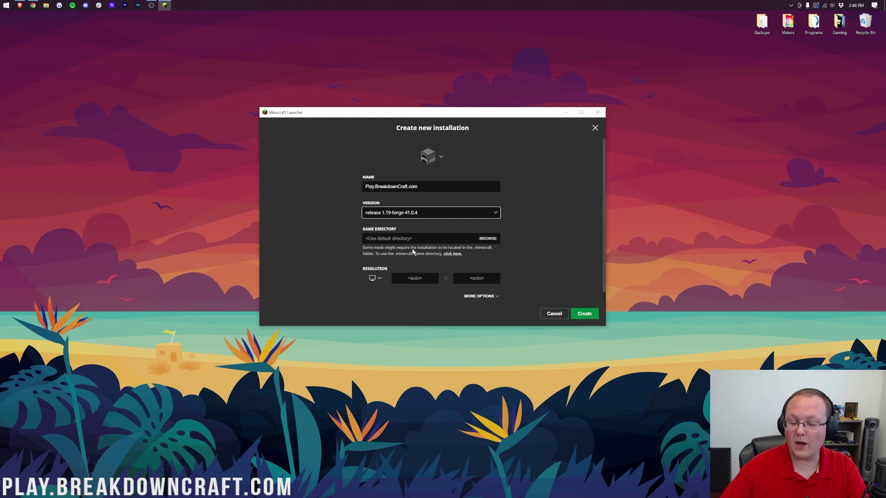
# Set the new installation's resolution to 1920 x 1080 and create it.
pyautogui.click(375, 279)
pyautogui.click(377, 252)
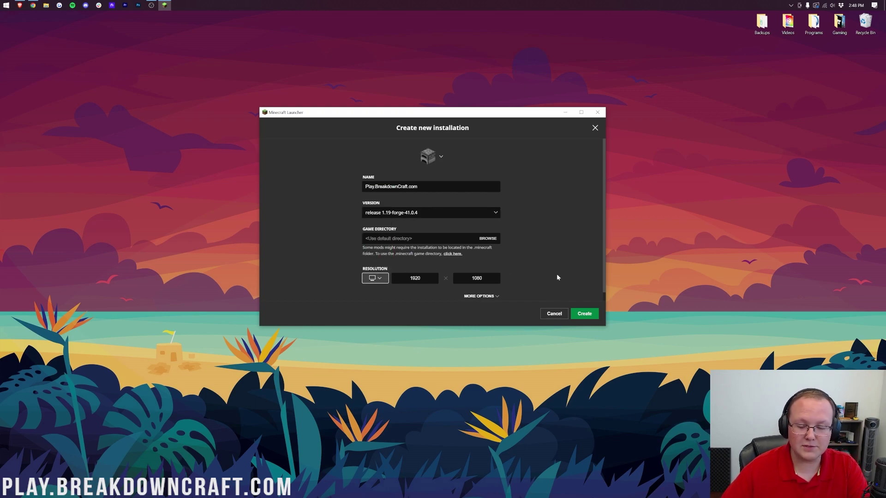
pyautogui.click(581, 315)
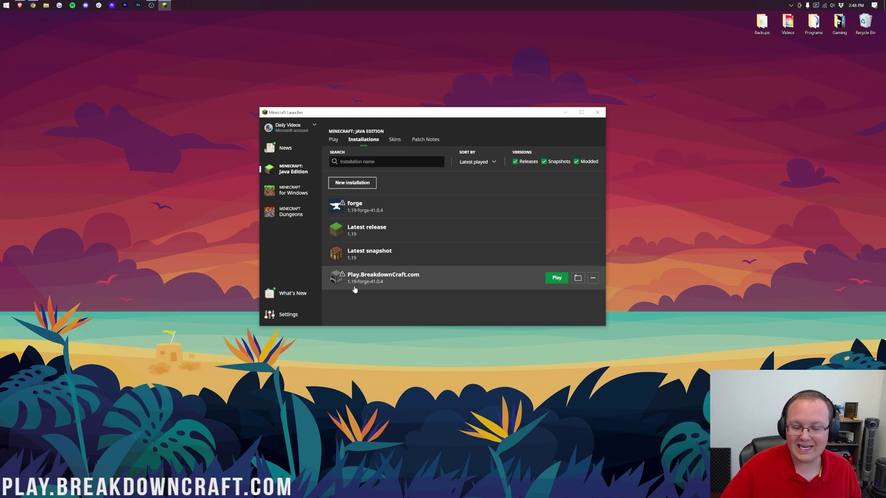
# Launch the Play.BreakdownCraft.com installation despite the modded-game warning, check the game's mods list and return to the title screen.
pyautogui.click(549, 278)
pyautogui.click(509, 260)
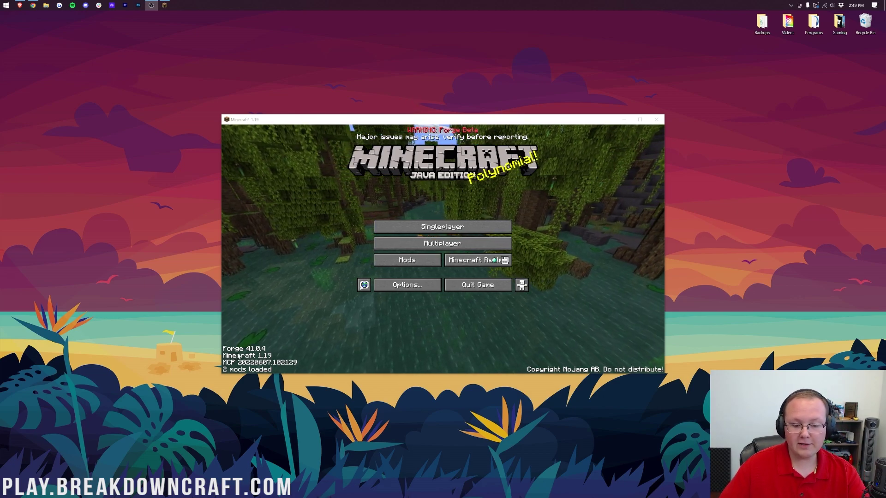
pyautogui.click(427, 260)
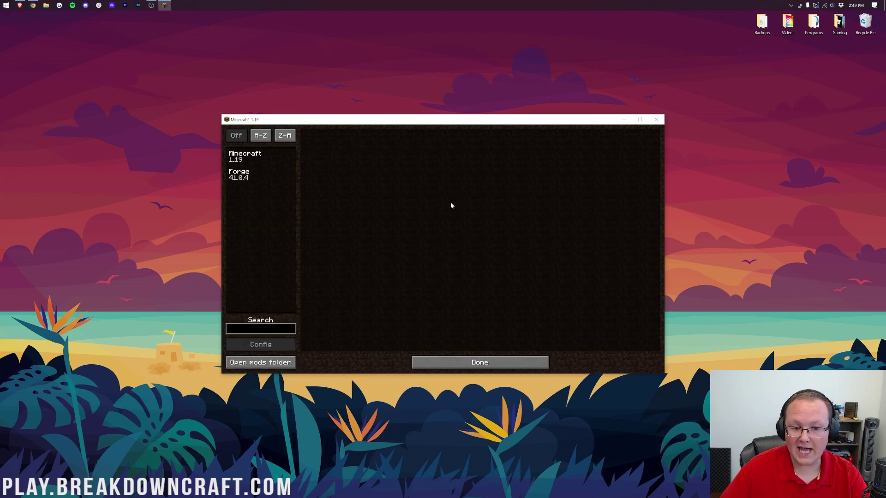
pyautogui.click(434, 366)
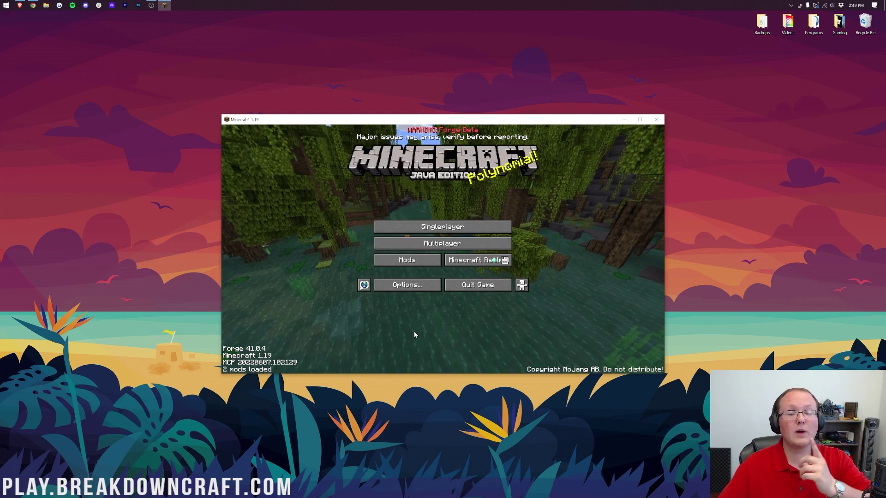